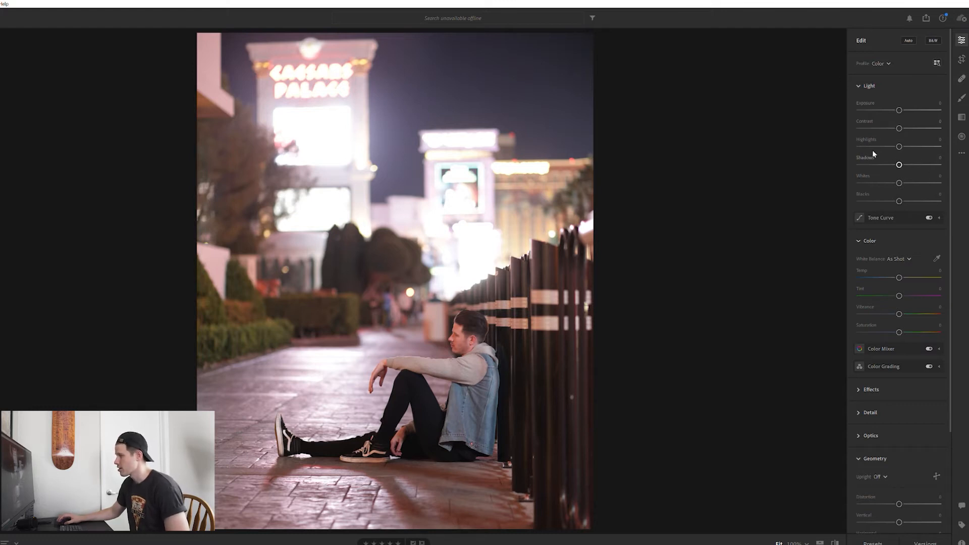
- Expand the Tone Curve and add curve points that lift the shadows and gently tame the highlights
click(888, 216)
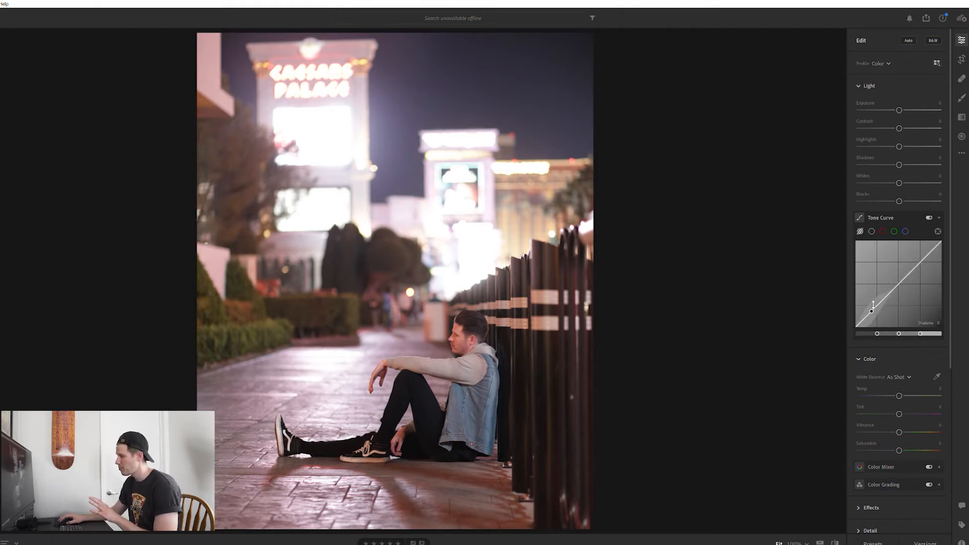
mouse_move(873, 305)
mouse_down()
mouse_move(872, 323)
mouse_move(871, 311)
mouse_up()
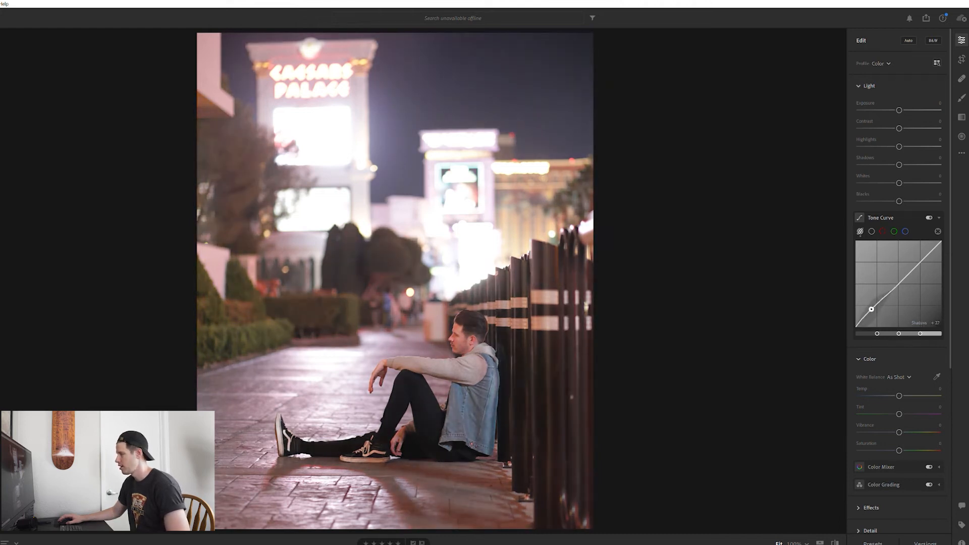
mouse_move(923, 259)
mouse_down()
mouse_move(923, 247)
mouse_move(923, 271)
mouse_move(923, 247)
mouse_up()
double_click(923, 247)
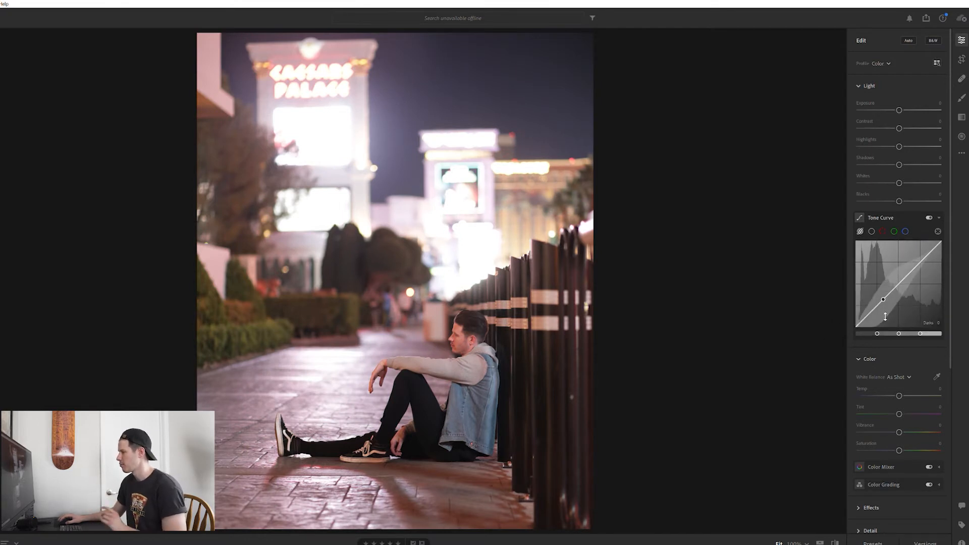
drag(867, 316, 865, 312)
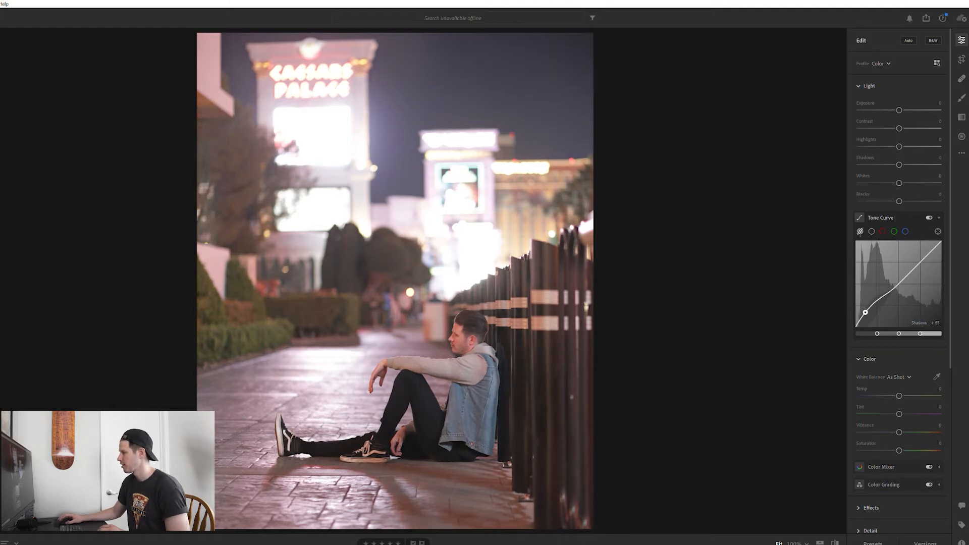
drag(925, 251, 926, 259)
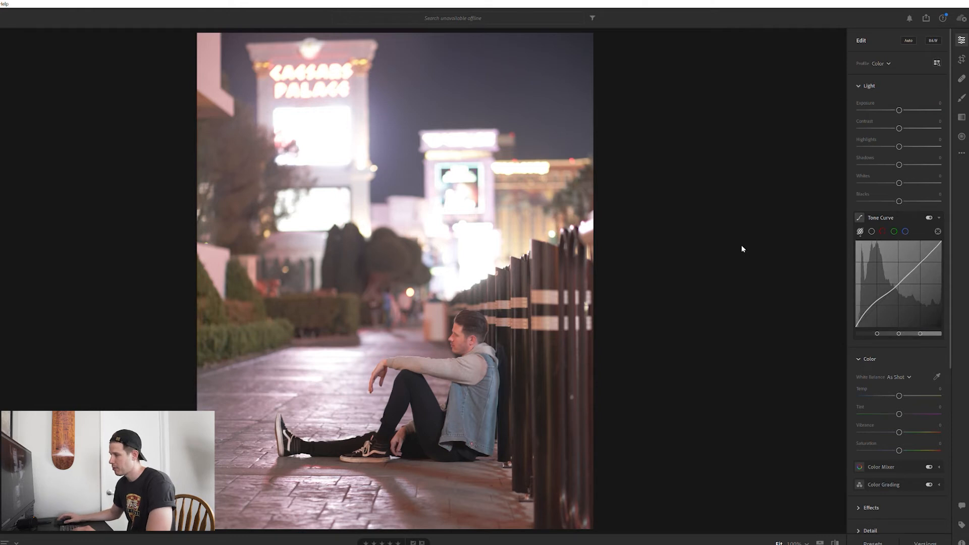
- Toggle the before and after views to compare the tone curve edit with the original
key(backslash)
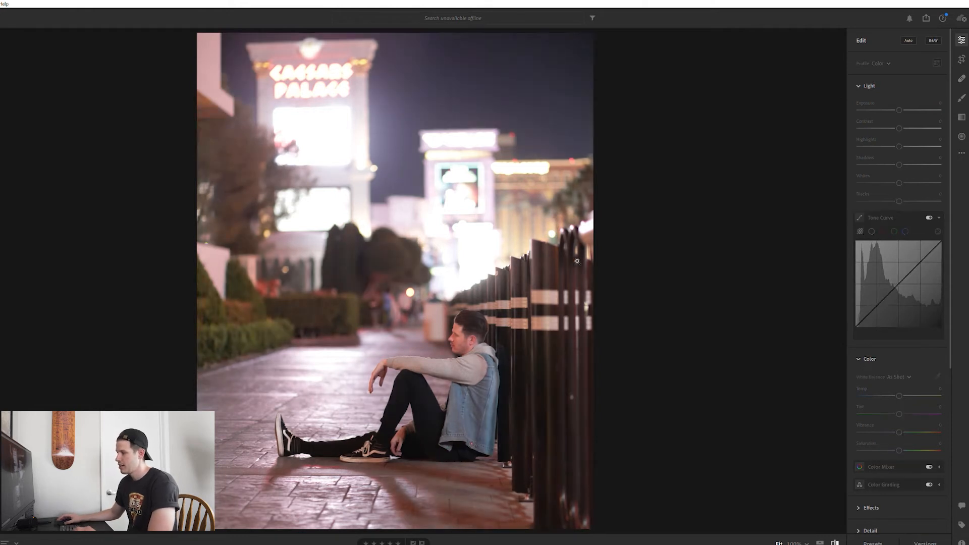
key(backslash)
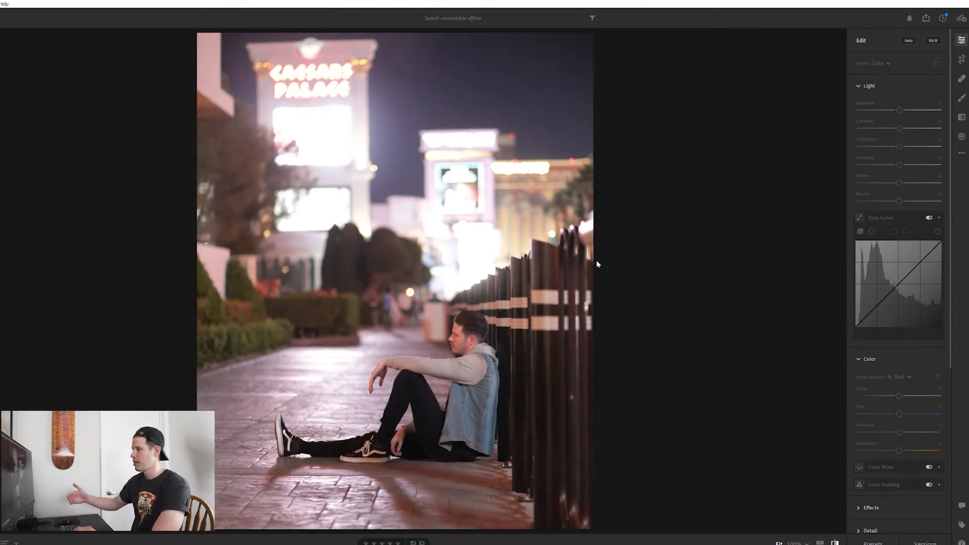
key(backslash)
key(backslash)
key(backslash)
key(backslash)
key(backslash)
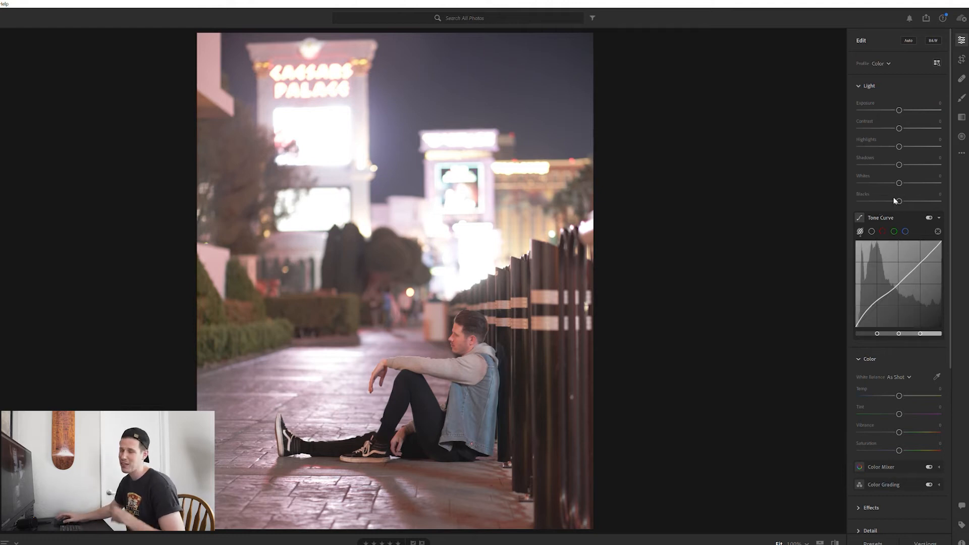
- Open Color Grading, push the highlights wheel toward blue, and compare against the original
scroll(873, 203, down, 5)
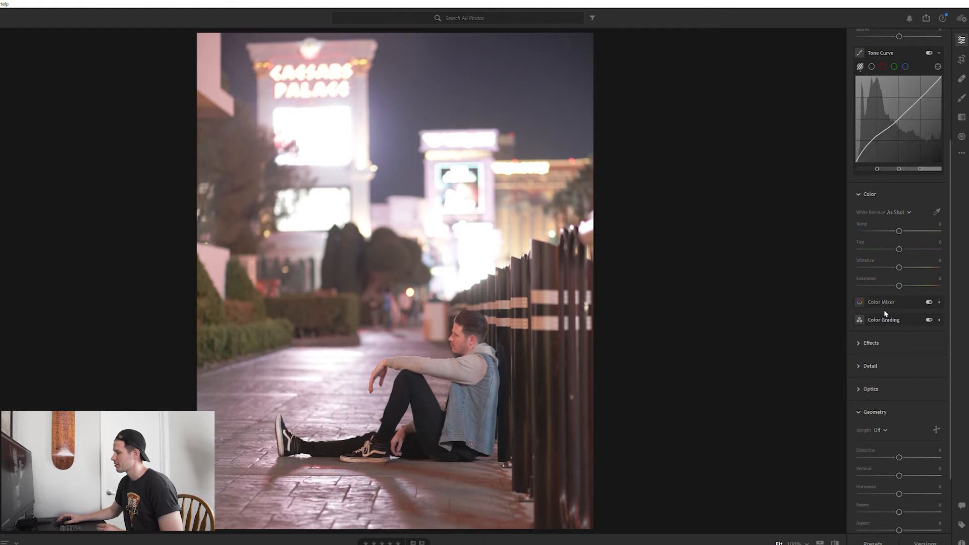
click(885, 316)
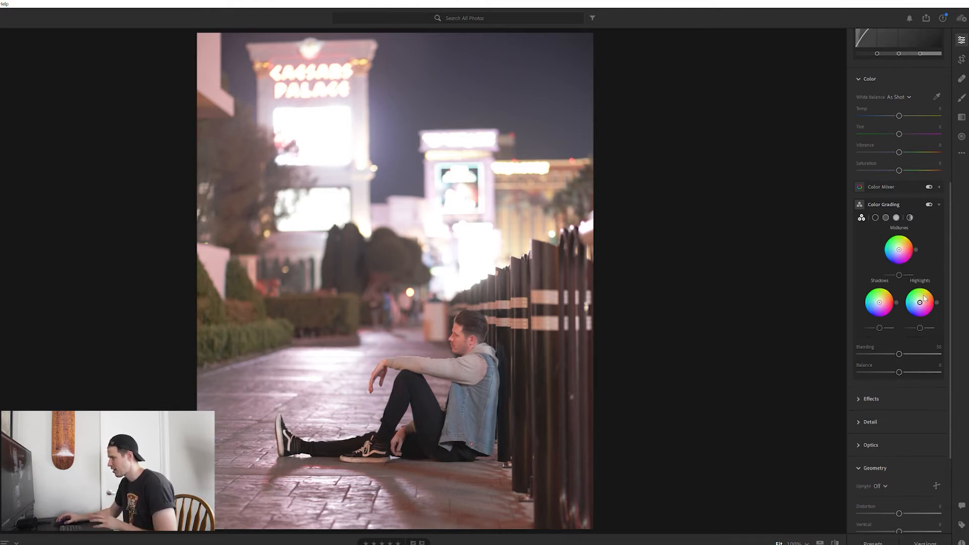
mouse_move(919, 296)
mouse_down()
mouse_move(915, 303)
mouse_move(915, 286)
mouse_move(932, 308)
mouse_move(912, 302)
mouse_up()
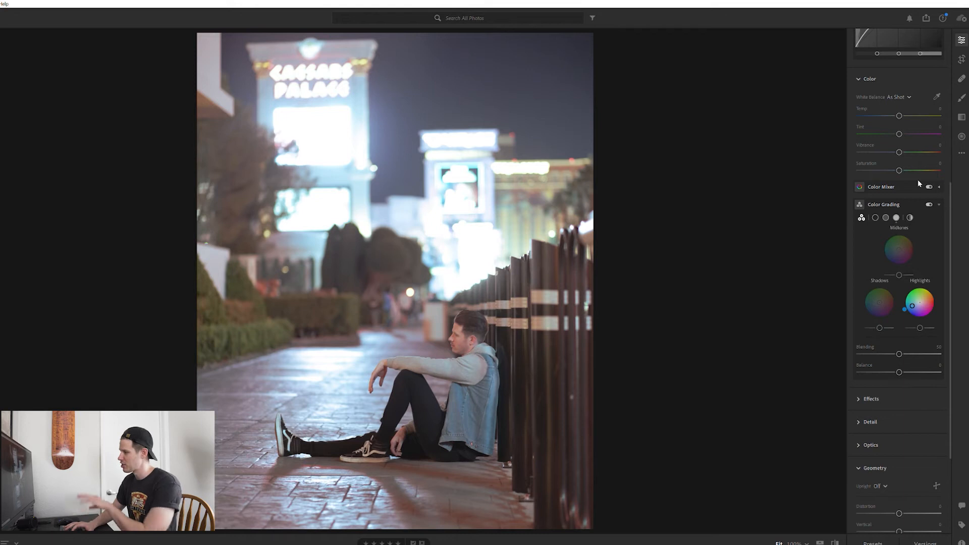
key(backslash)
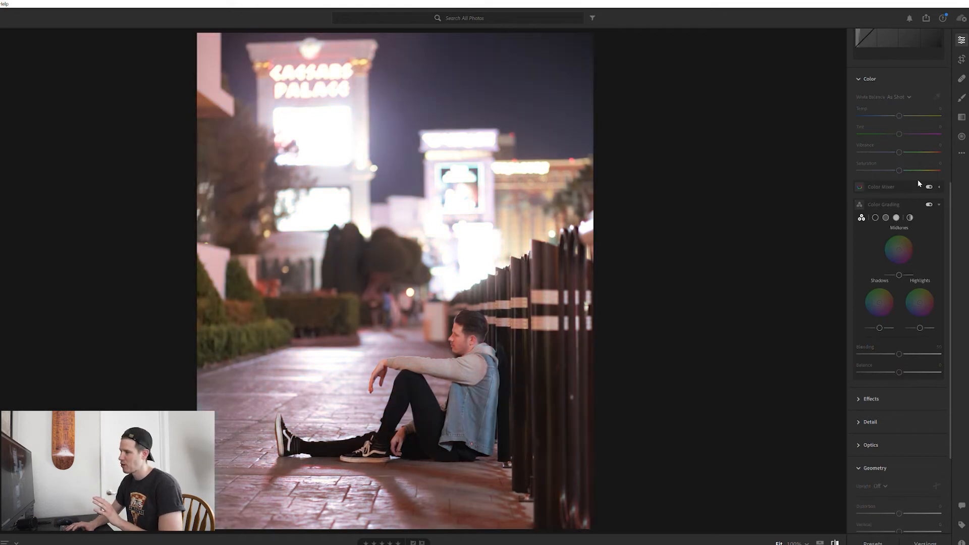
key(backslash)
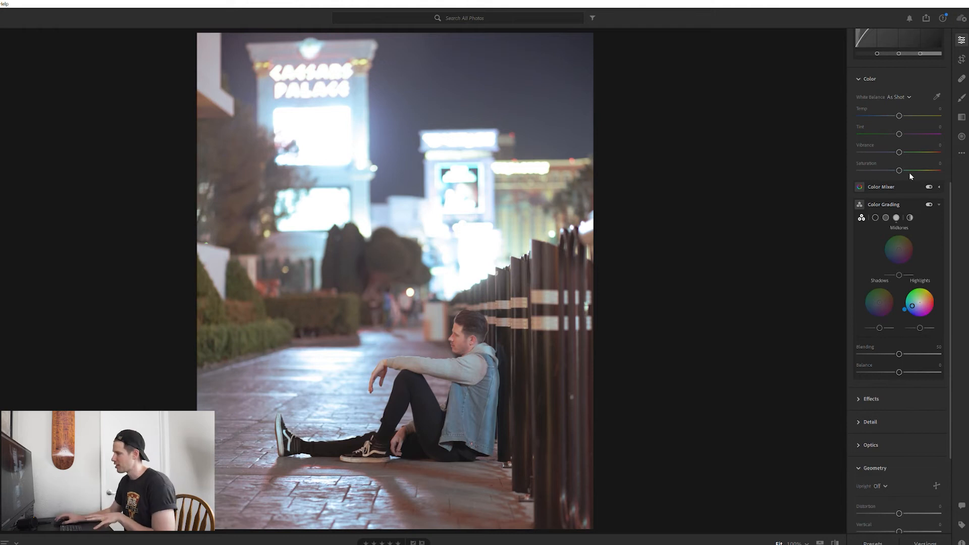
- Switch to the global color grading wheel and tint the whole image blue, about hue 208 and saturation 46
click(910, 217)
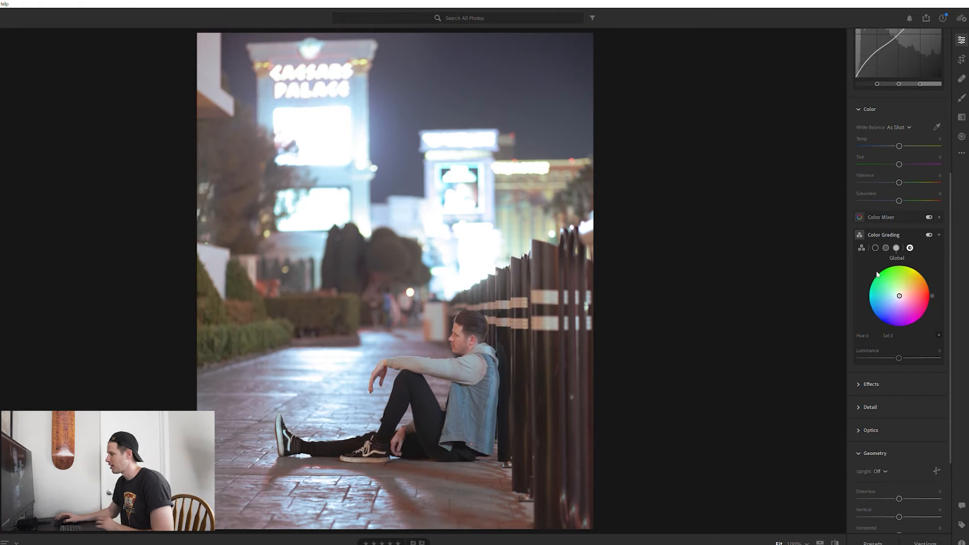
drag(899, 290, 894, 295)
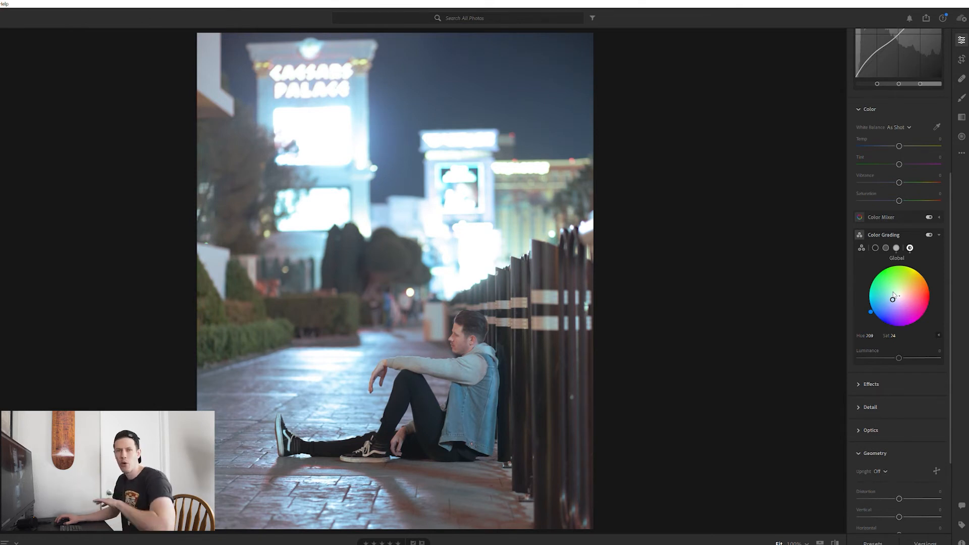
drag(894, 295, 888, 299)
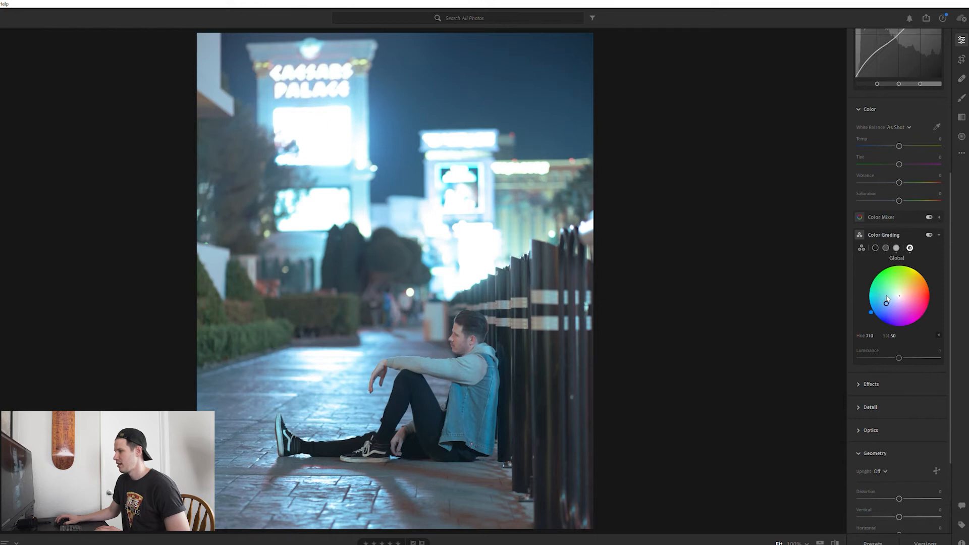
drag(887, 299, 887, 298)
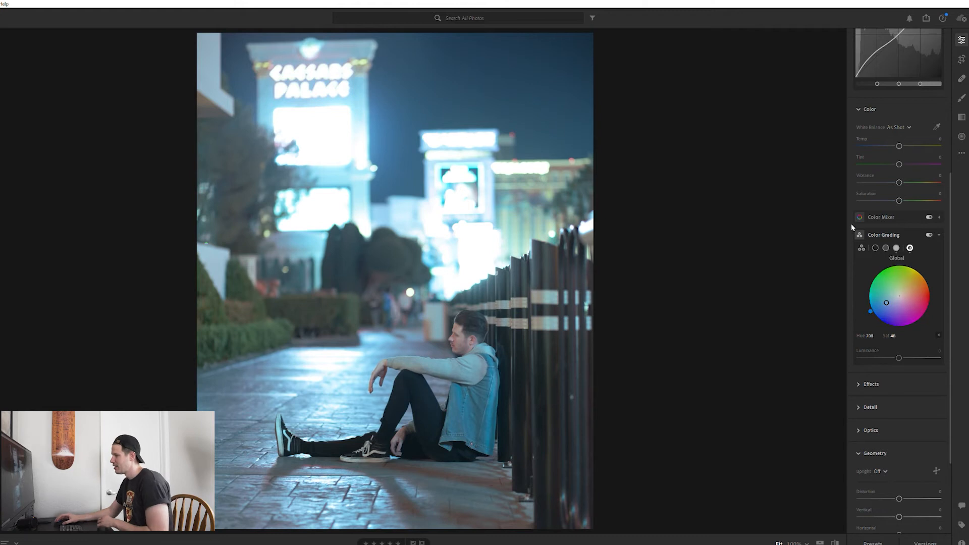
- Add a linear gradient mask drawn diagonally across the scene through the seated man, adjusting its angle and position
click(961, 114)
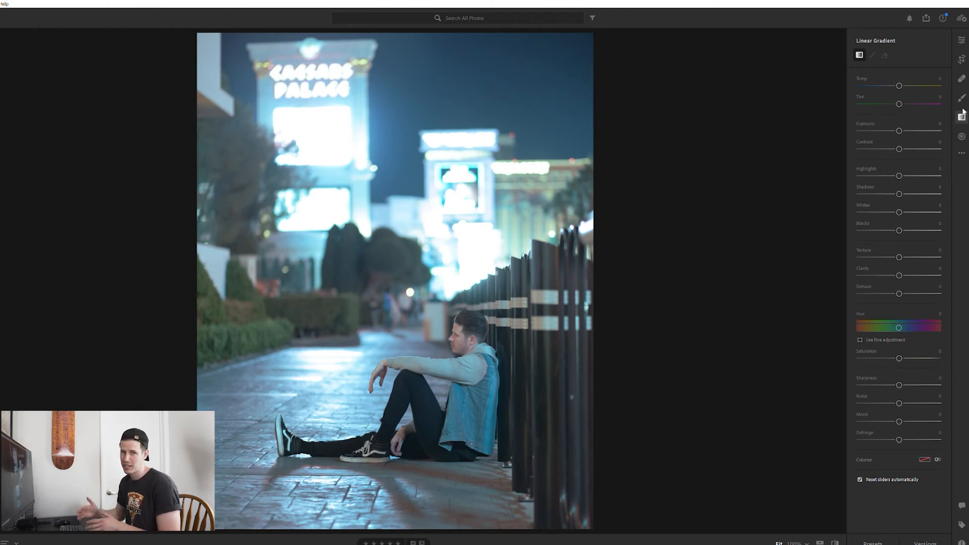
drag(395, 326, 540, 523)
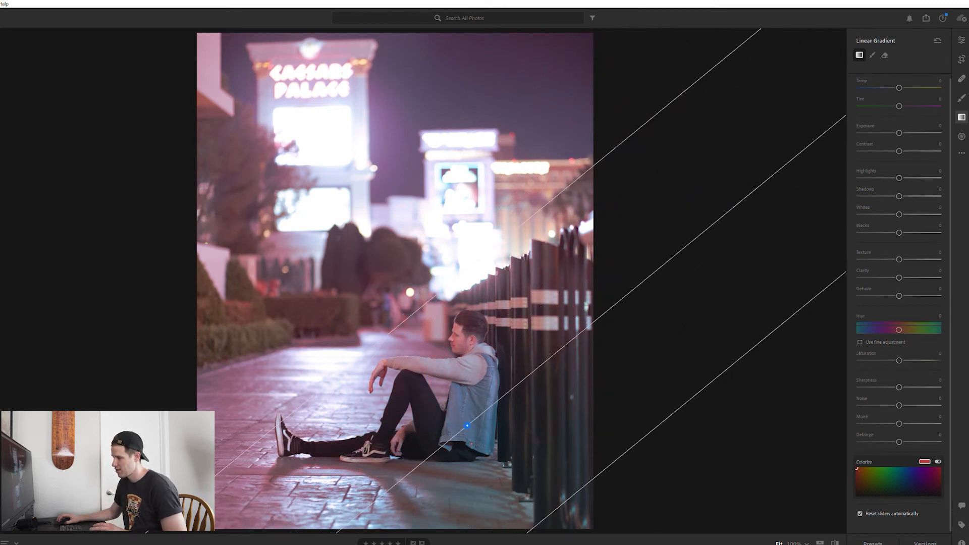
drag(470, 420, 401, 325)
drag(552, 199, 581, 234)
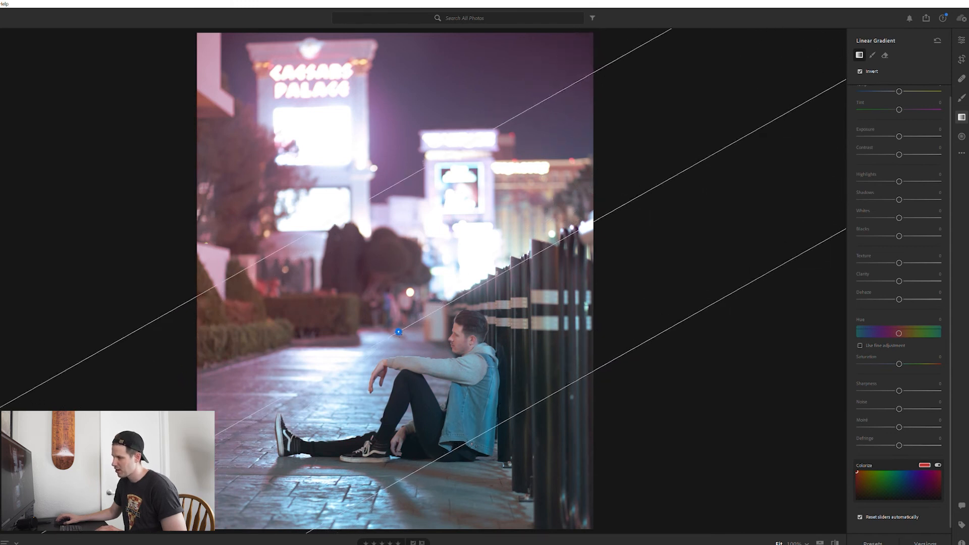
drag(398, 332, 412, 329)
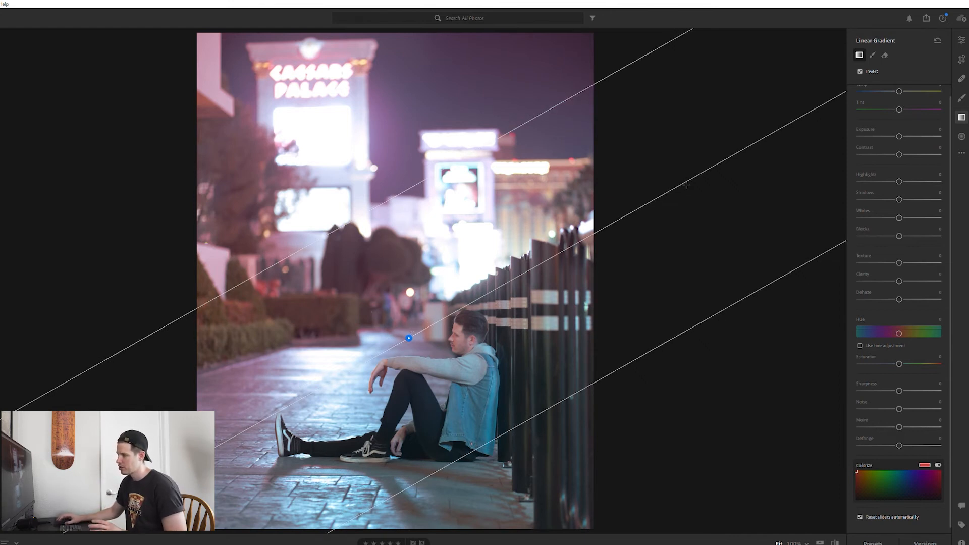
- Invert the linear gradient mask and collapse its Colorize option
click(858, 57)
click(859, 71)
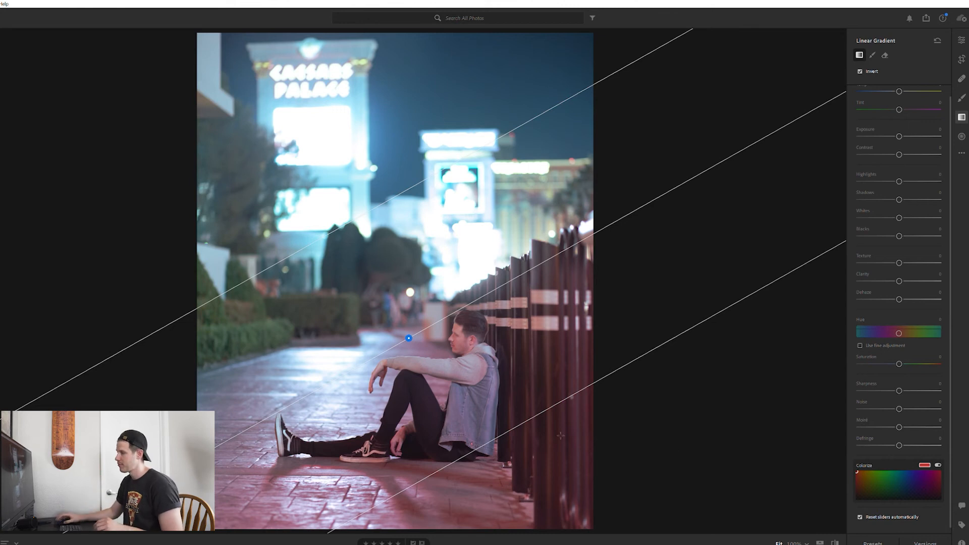
click(926, 463)
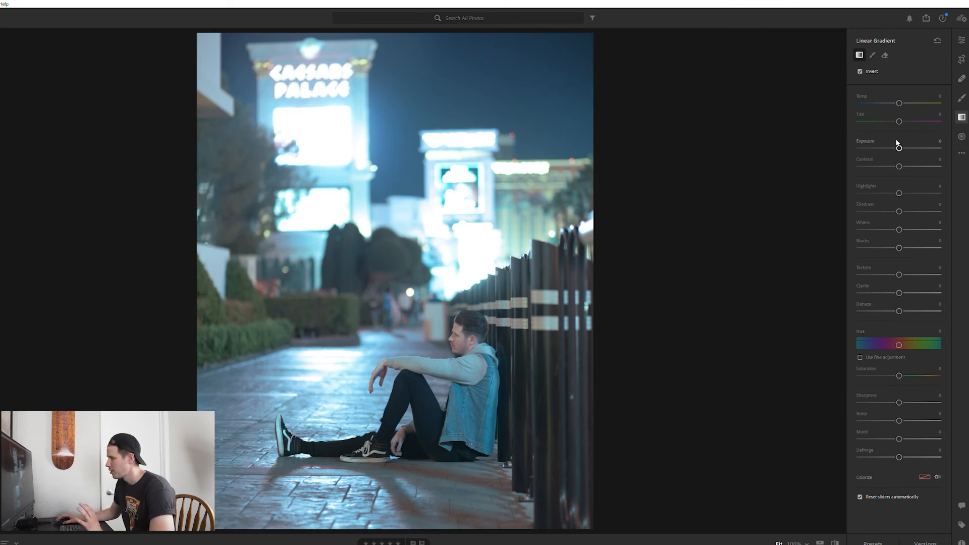
- Raise the gradient's exposure to +0.44 and shift its hue slightly
mouse_move(898, 146)
mouse_down()
mouse_move(935, 147)
mouse_move(903, 147)
mouse_up()
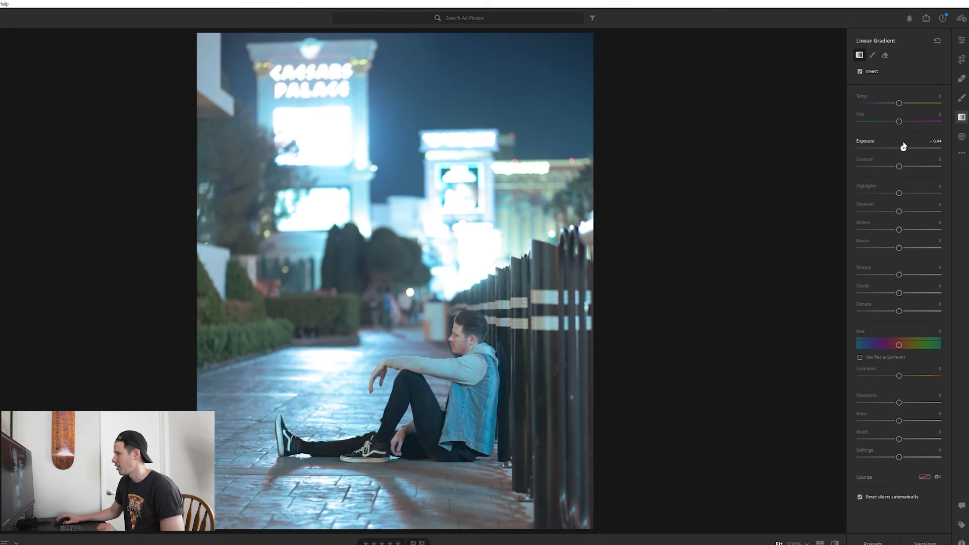
drag(903, 147, 903, 147)
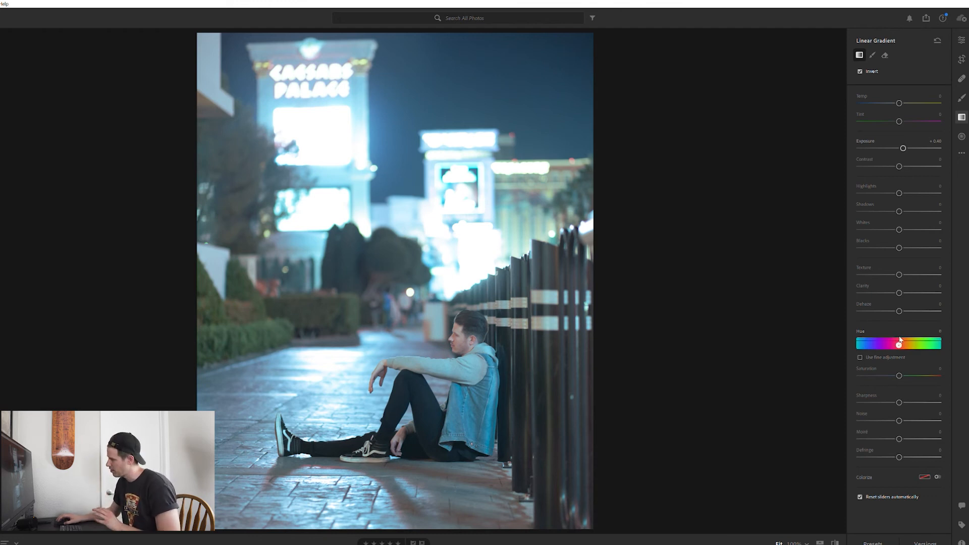
drag(900, 343, 897, 345)
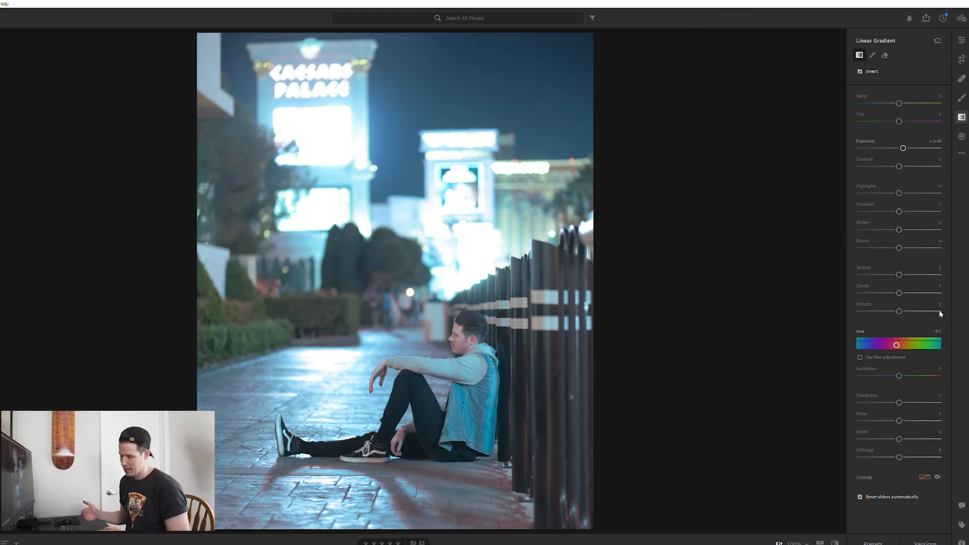
- Expand Effects in the edit panel, set Clarity to +60, and compare the result against the original
scroll(900, 317, down, 1)
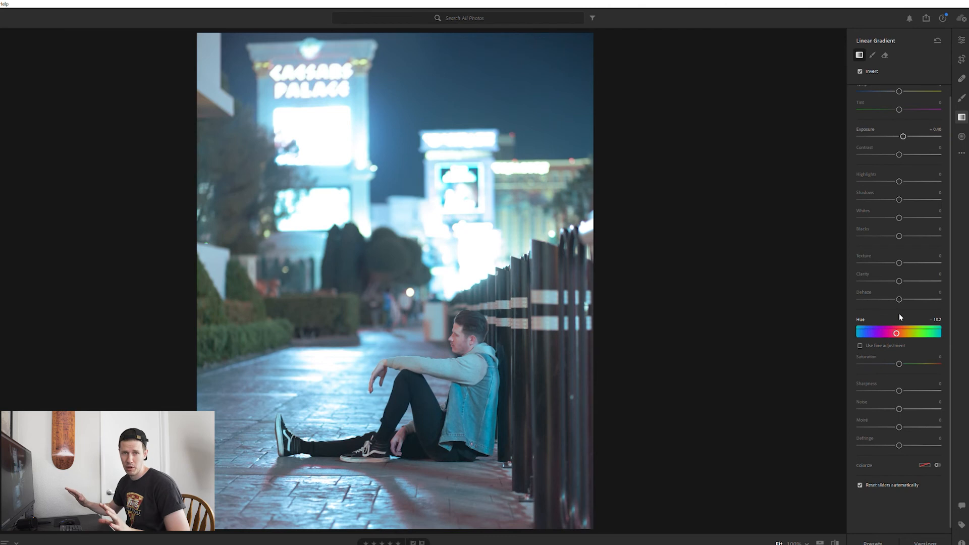
click(961, 39)
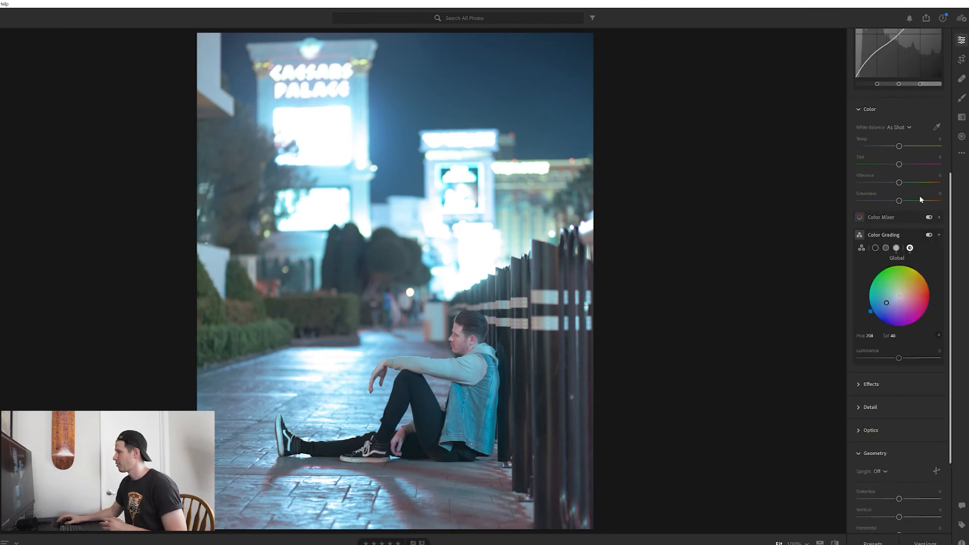
scroll(881, 165, down, 3)
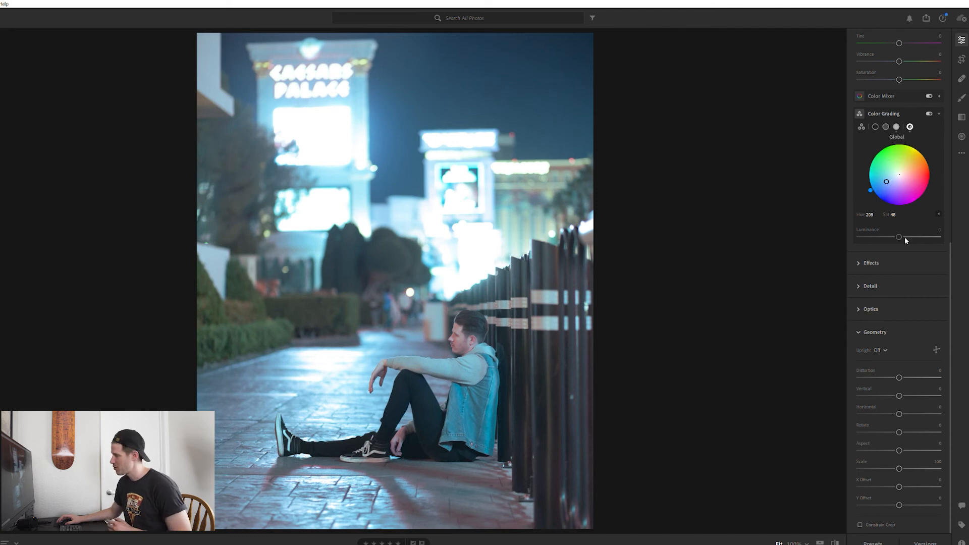
click(870, 259)
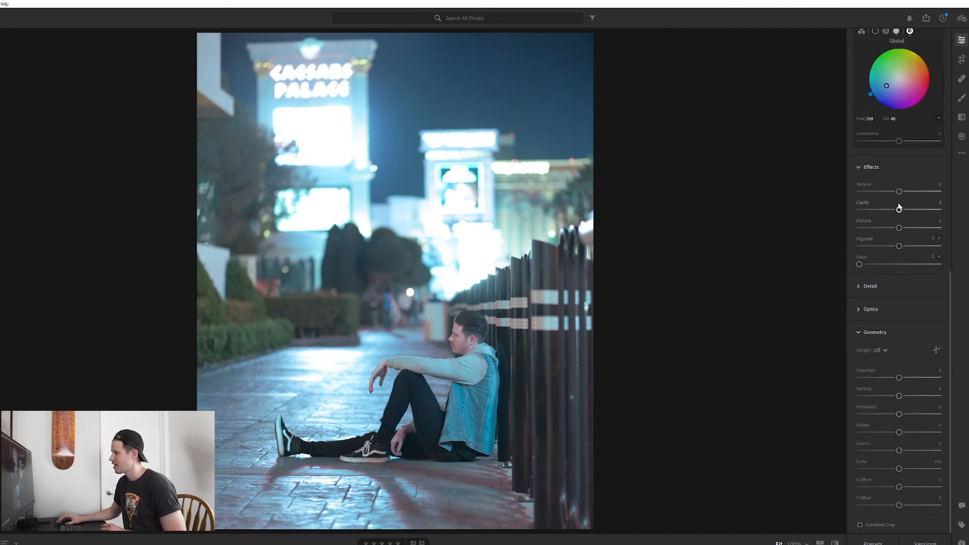
drag(899, 206, 832, 202)
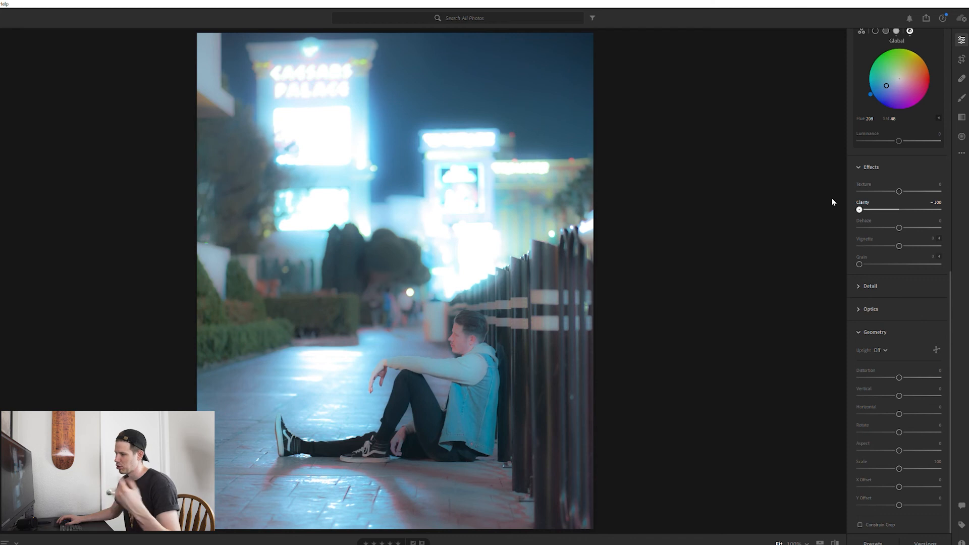
drag(847, 202, 964, 222)
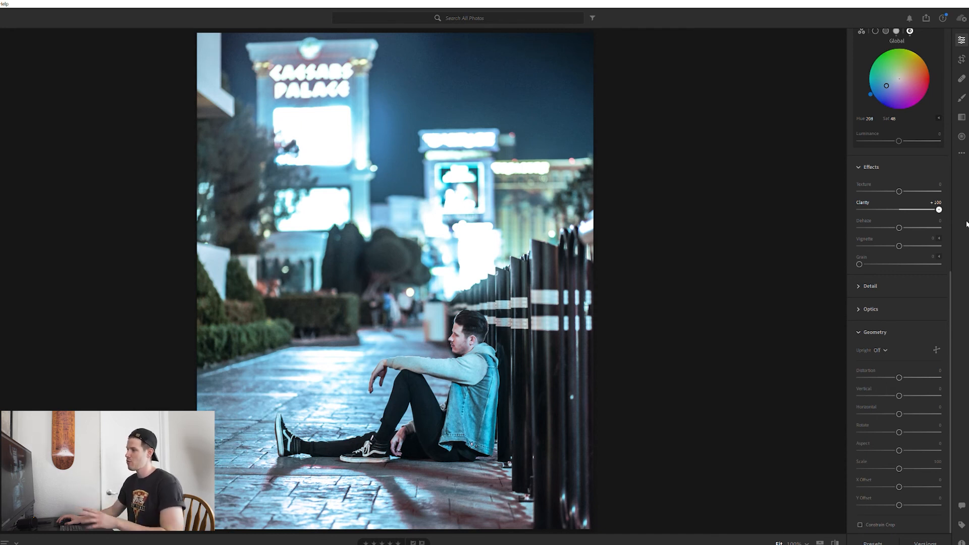
mouse_move(939, 211)
mouse_down()
mouse_move(932, 225)
mouse_move(923, 211)
mouse_up()
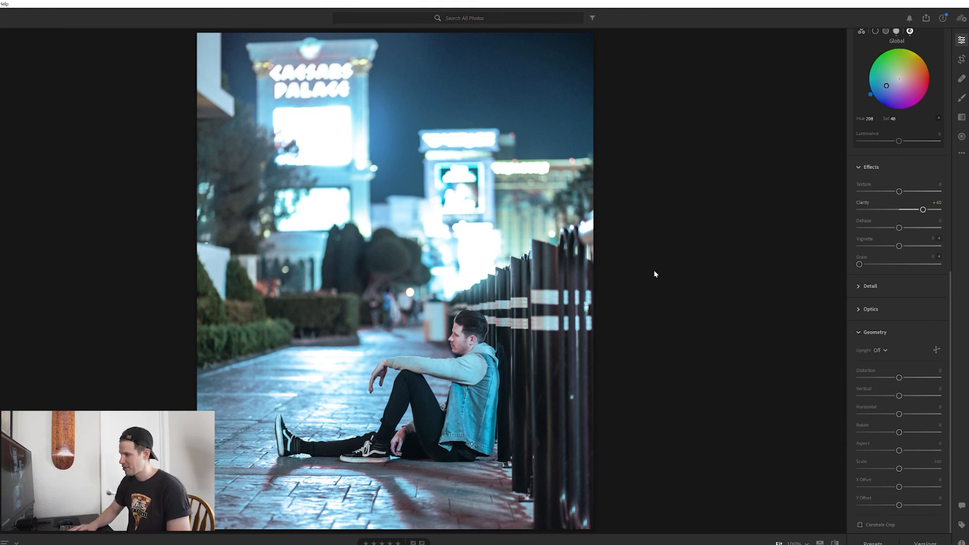
key(backslash)
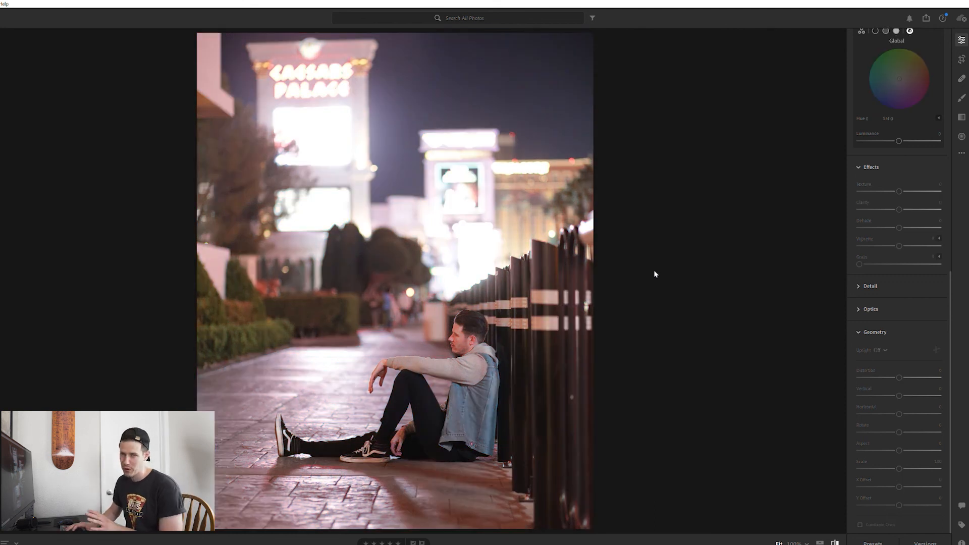
key(backslash)
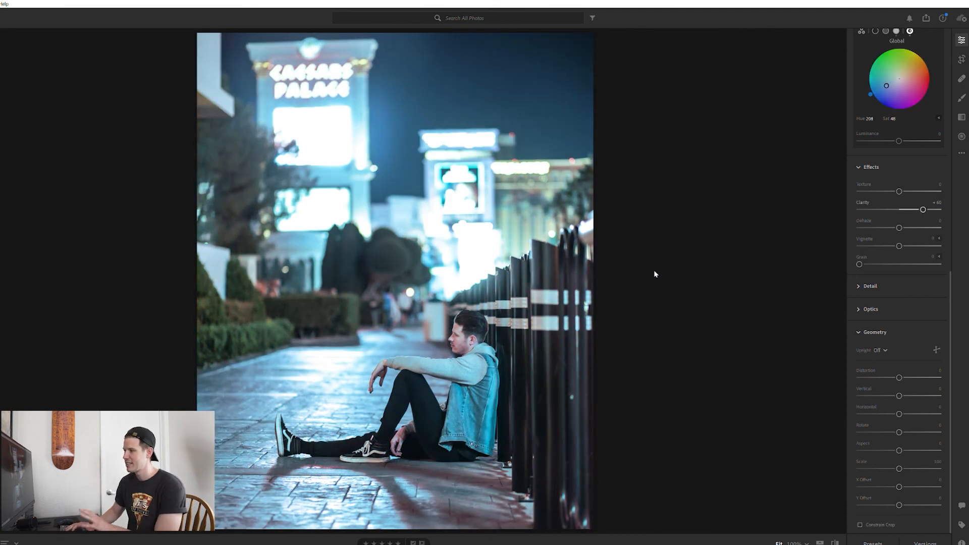